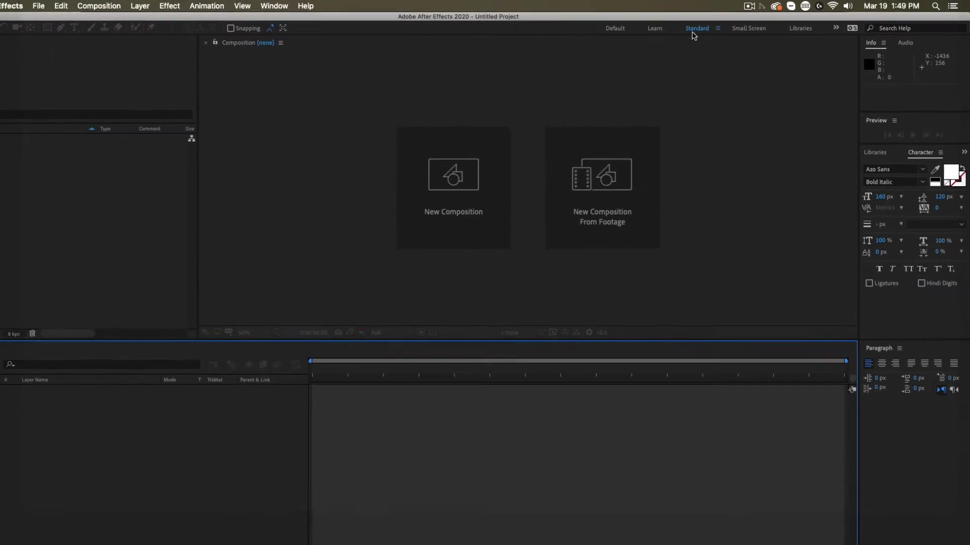
Try the Minimal and Text workspaces, then return to the Standard workspace
click(836, 27)
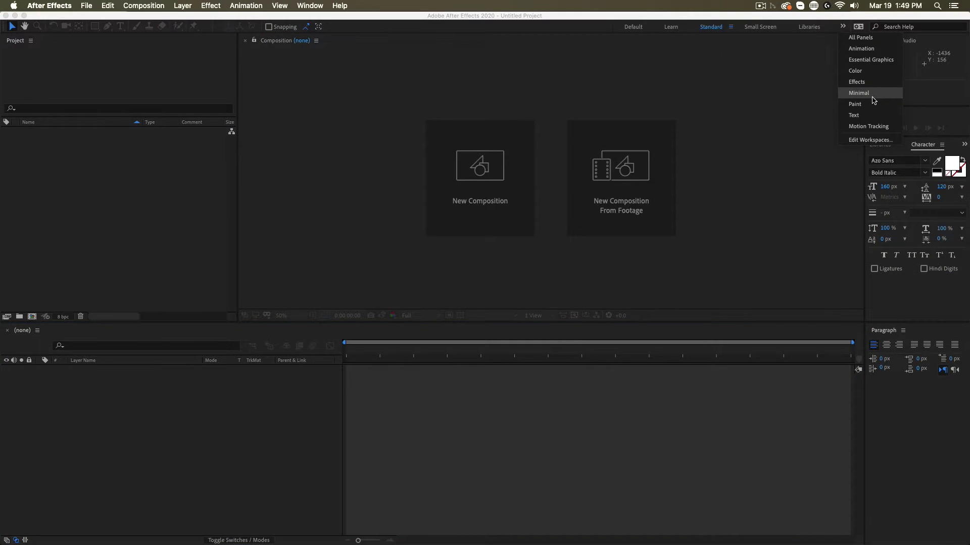
click(858, 93)
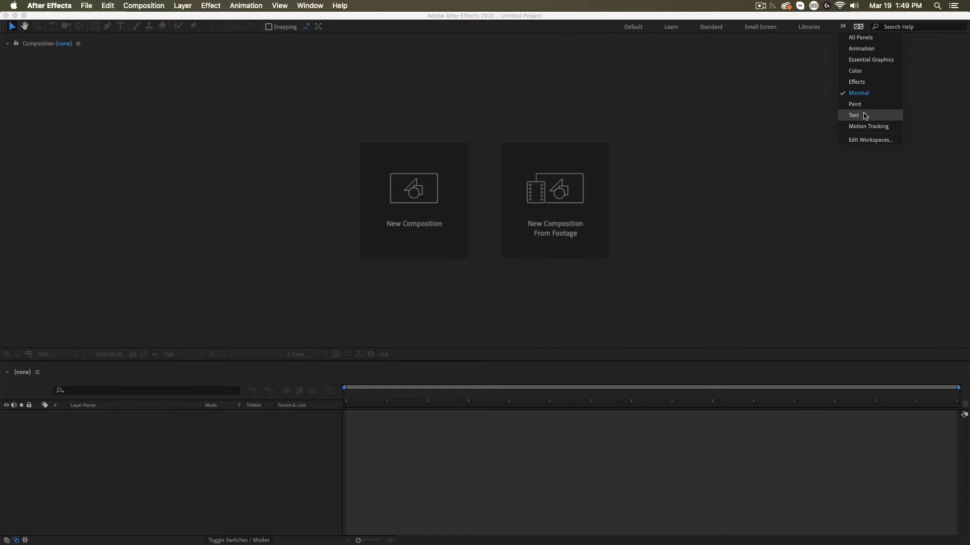
click(854, 115)
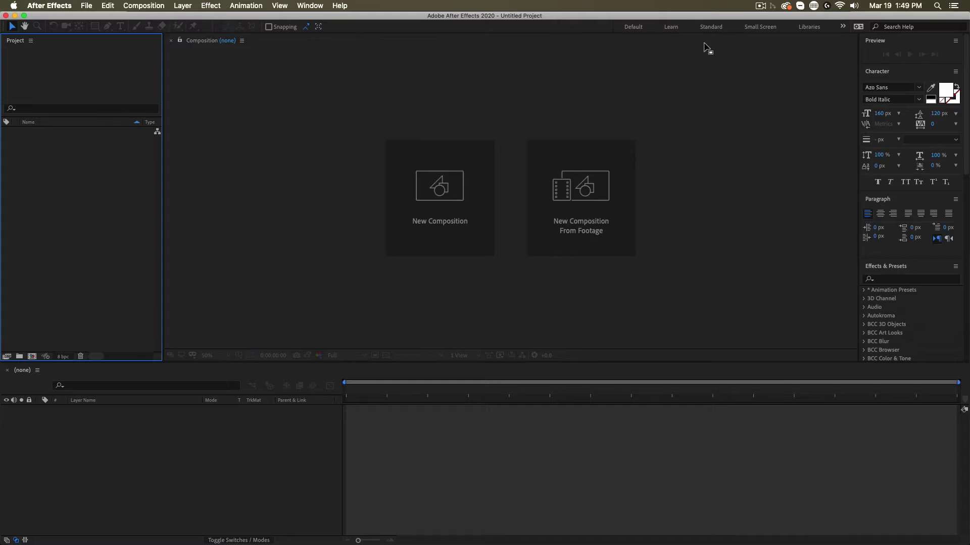
click(711, 27)
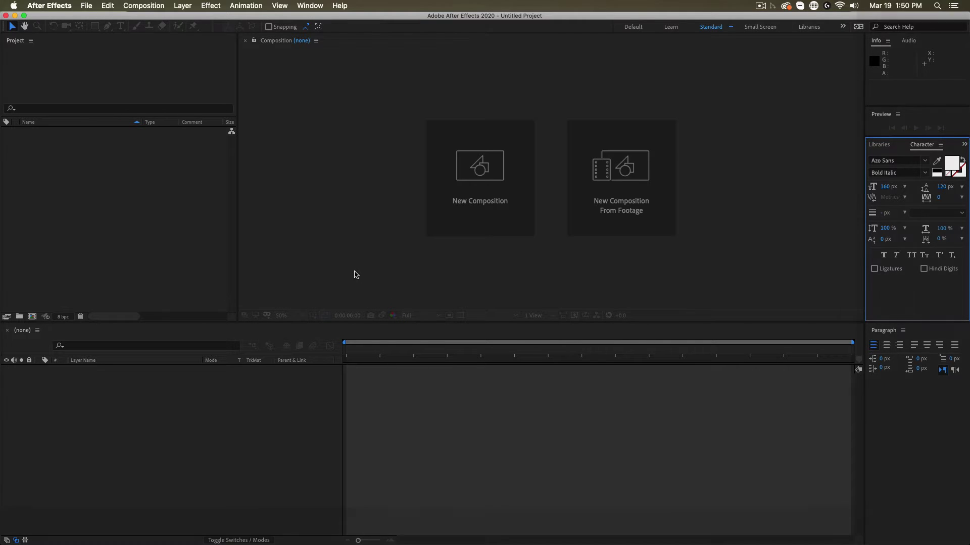
Activate the Project, Composition and Timeline panels in turn, then open the File menu
click(131, 229)
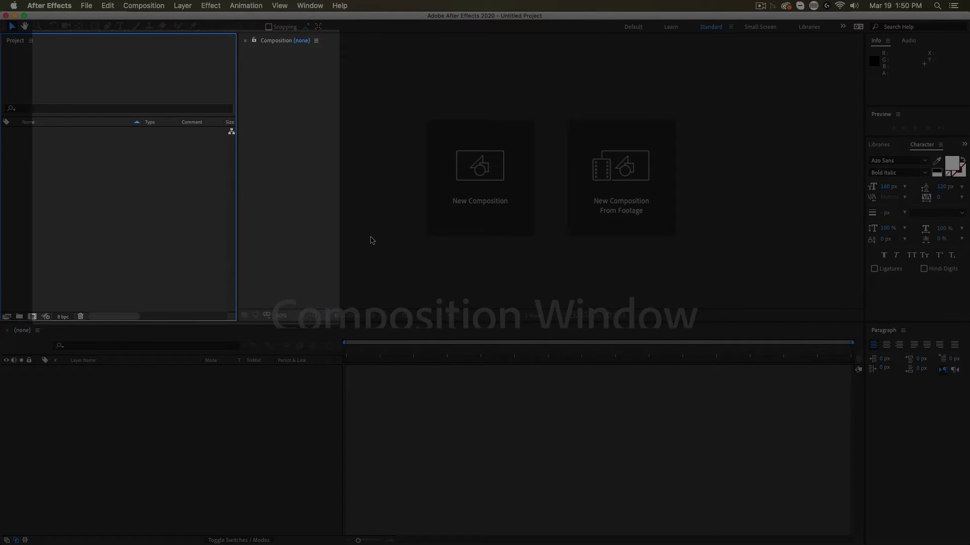
click(370, 240)
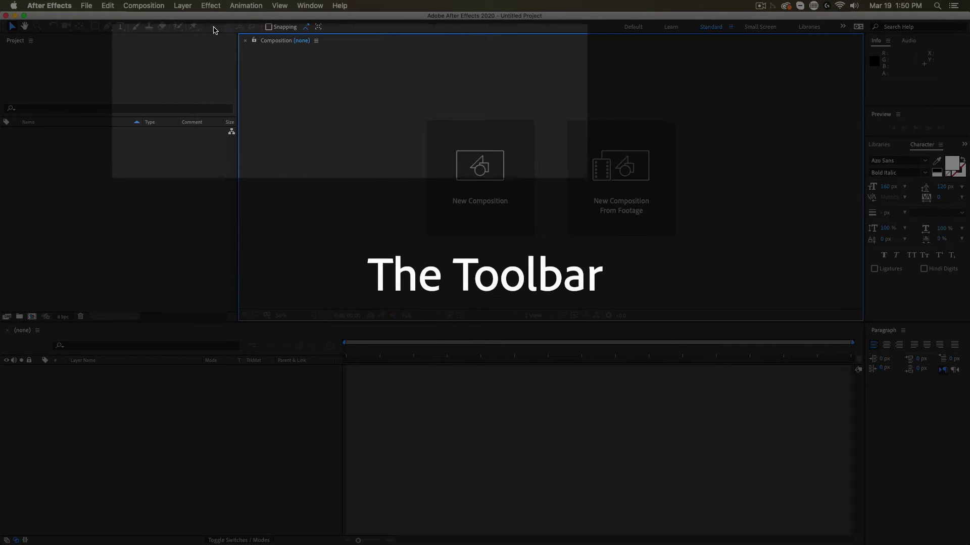
click(132, 429)
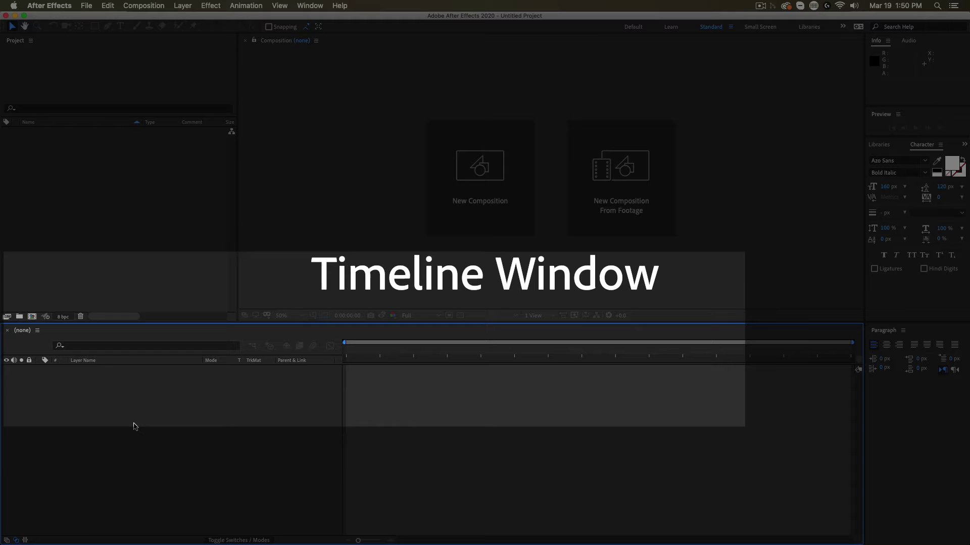
click(92, 188)
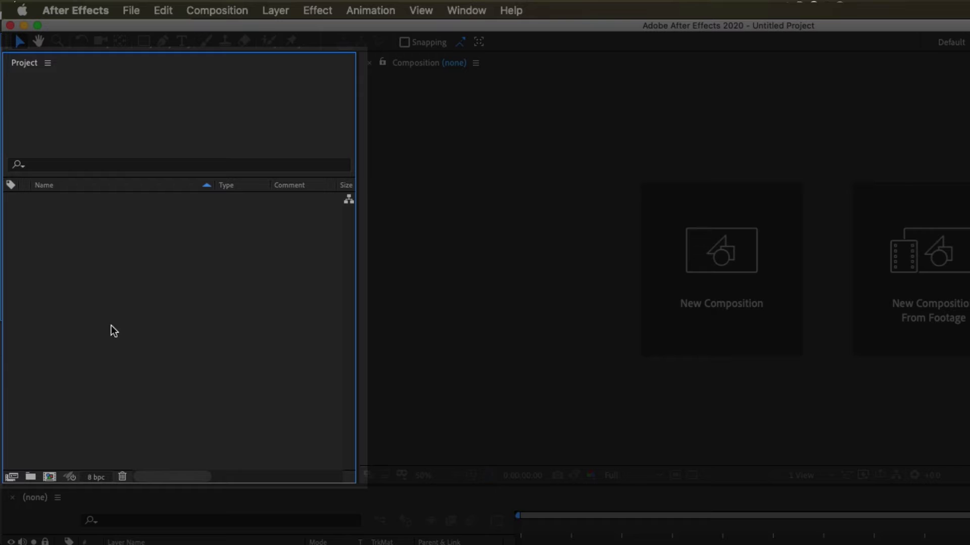
click(135, 15)
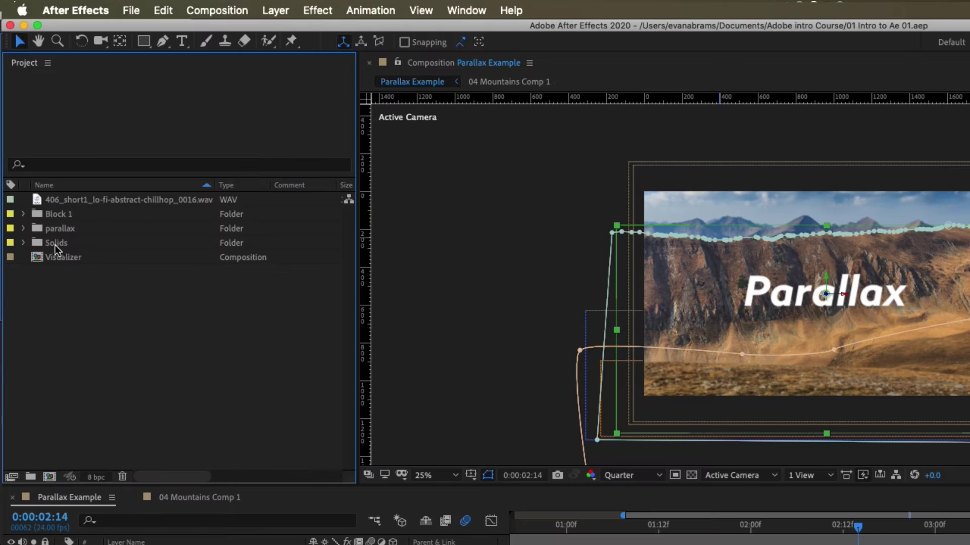
Select the WAV audio file to see its details, expand the Block 1 folder, then clear the selection
click(63, 198)
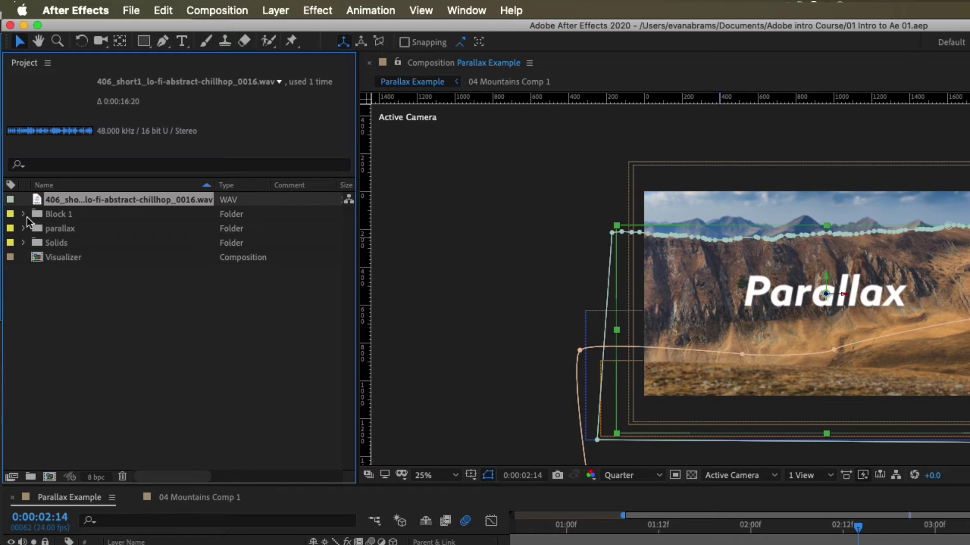
click(23, 214)
click(131, 380)
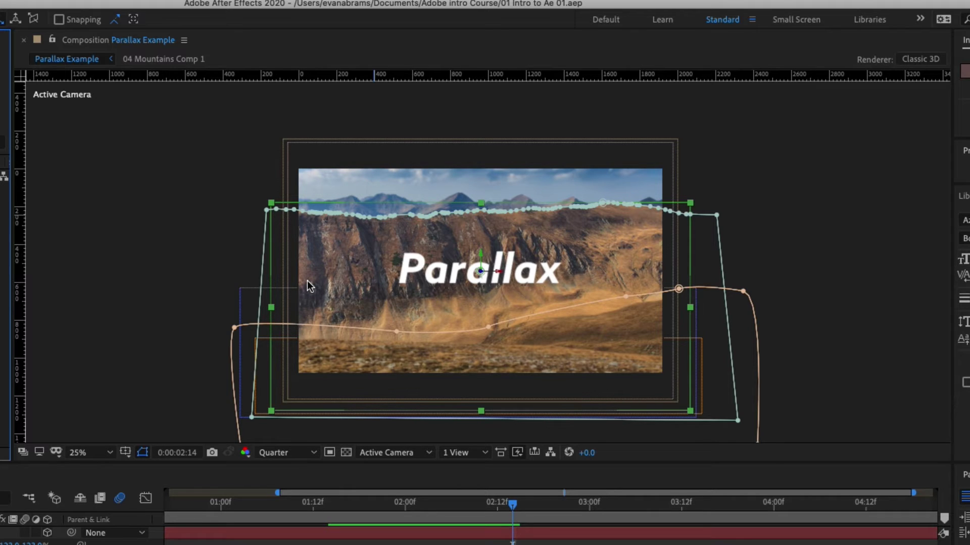
Deselect the mountain layer using empty space in the Composition panel
click(184, 230)
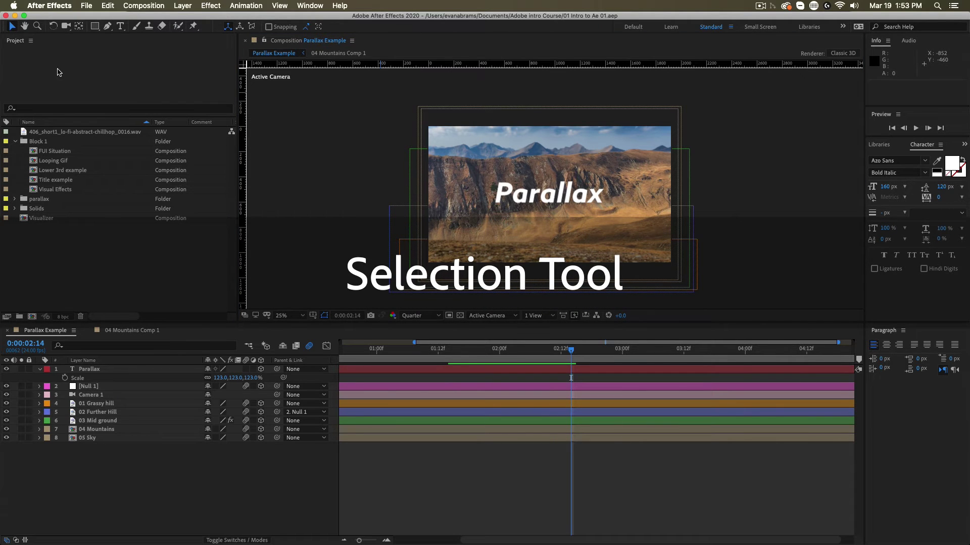
Drag 04 Mountains up-right and undo it, then pan the composition view up-left with the Hand tool
click(512, 179)
drag(616, 136, 637, 128)
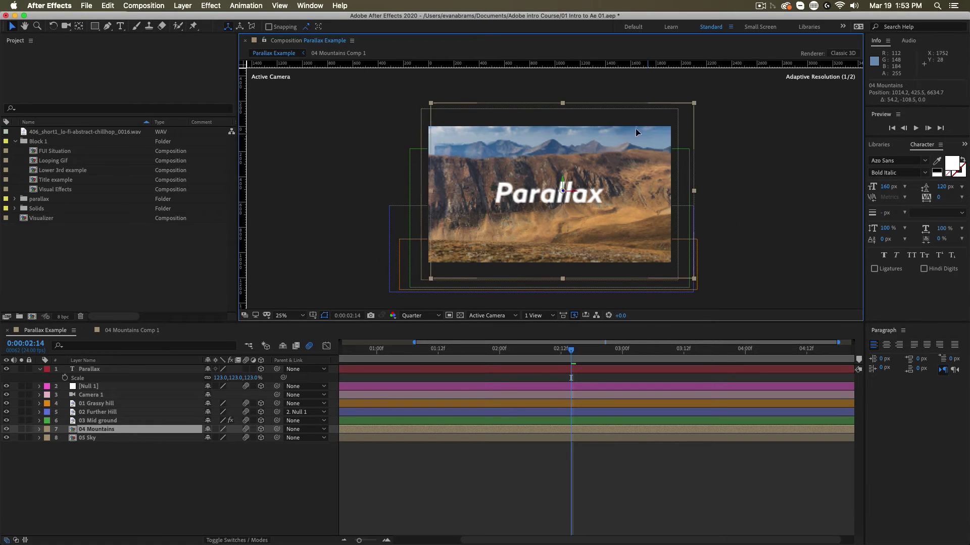
key(super+z)
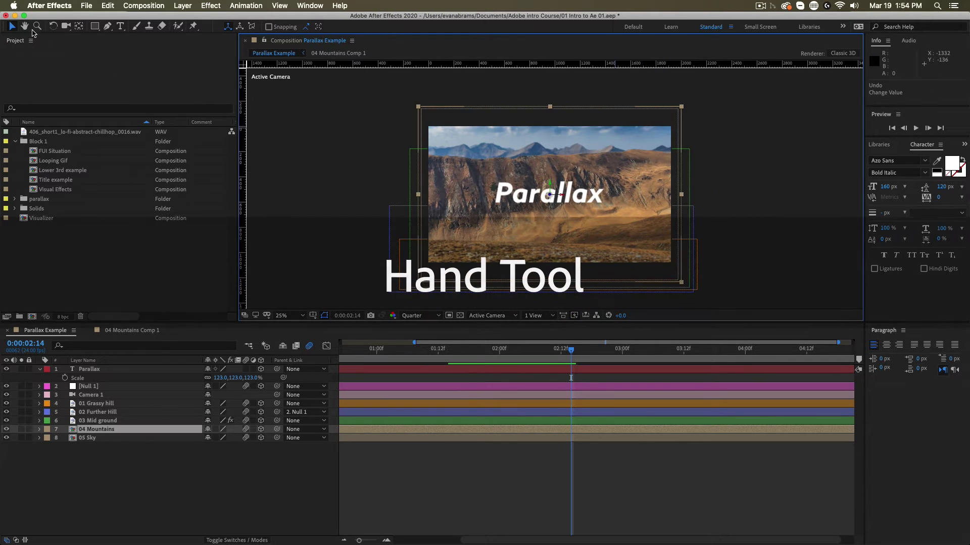
click(24, 25)
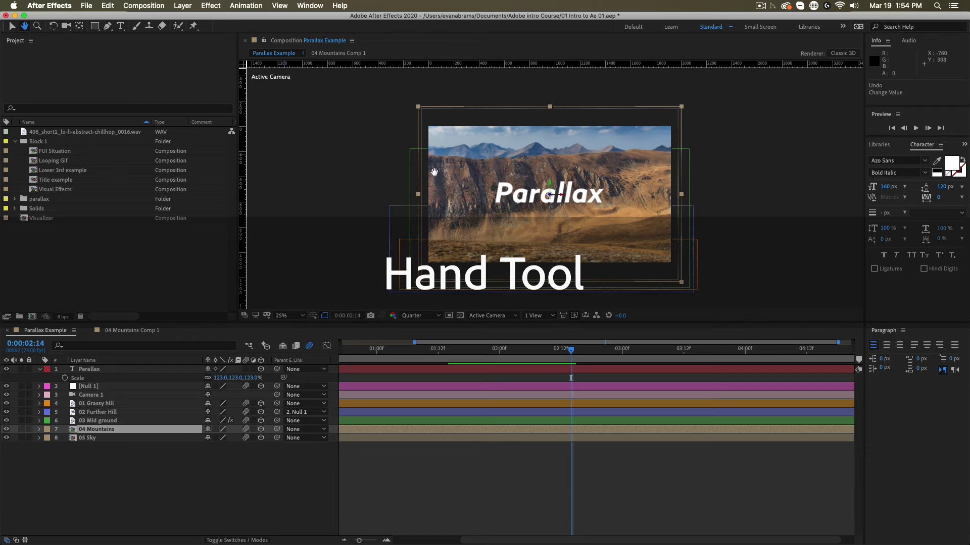
drag(552, 177, 517, 171)
Zoom the composition view between 50% and 25% several times, ending at 25%, then pan it left
click(36, 26)
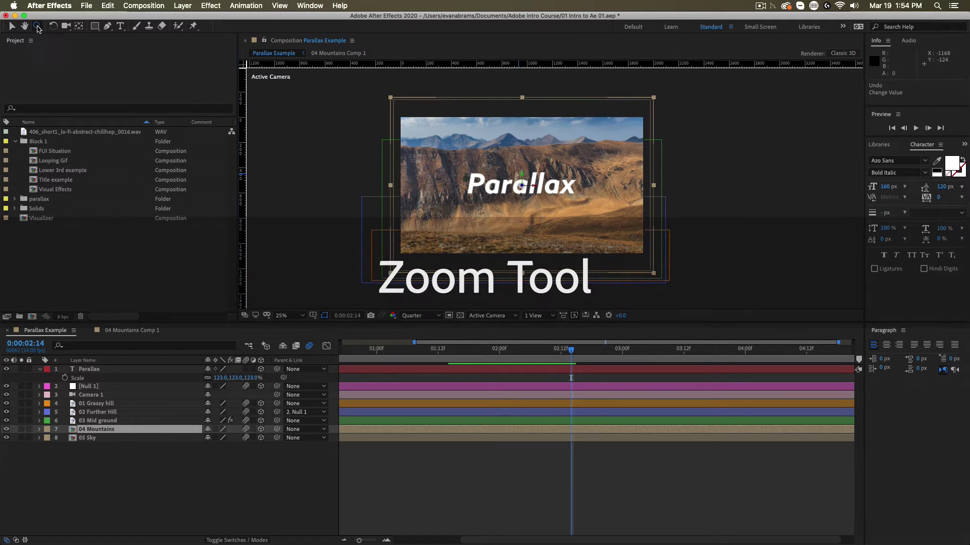
click(518, 177)
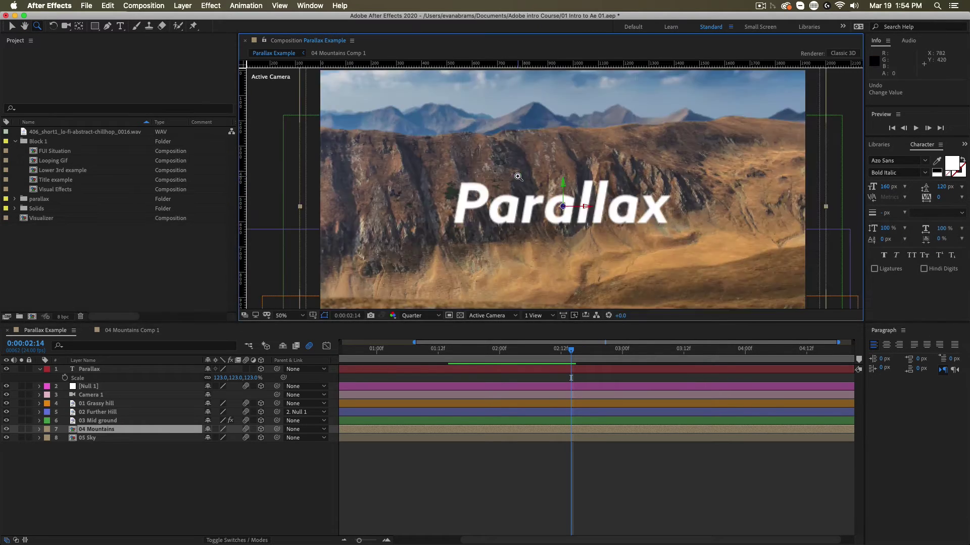
alt+click(525, 179)
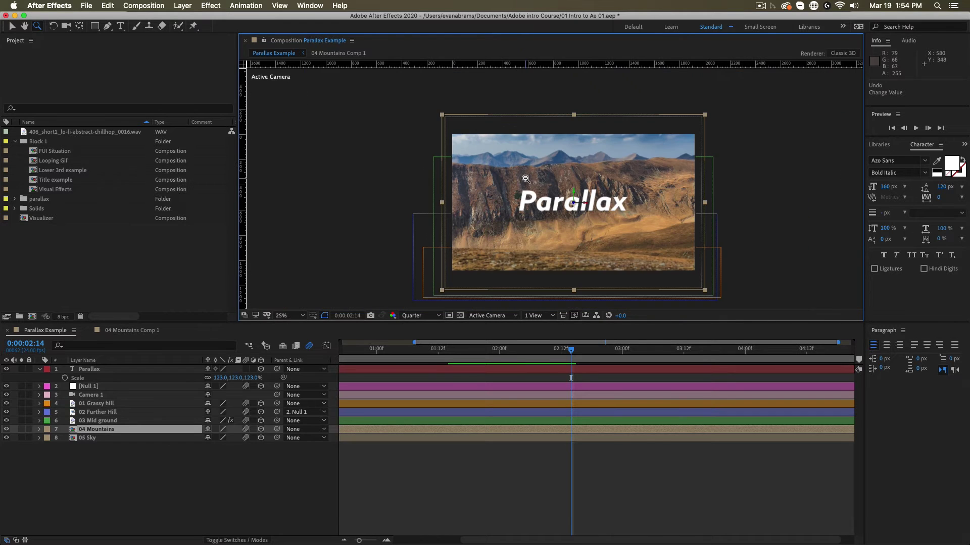
alt+click(505, 167)
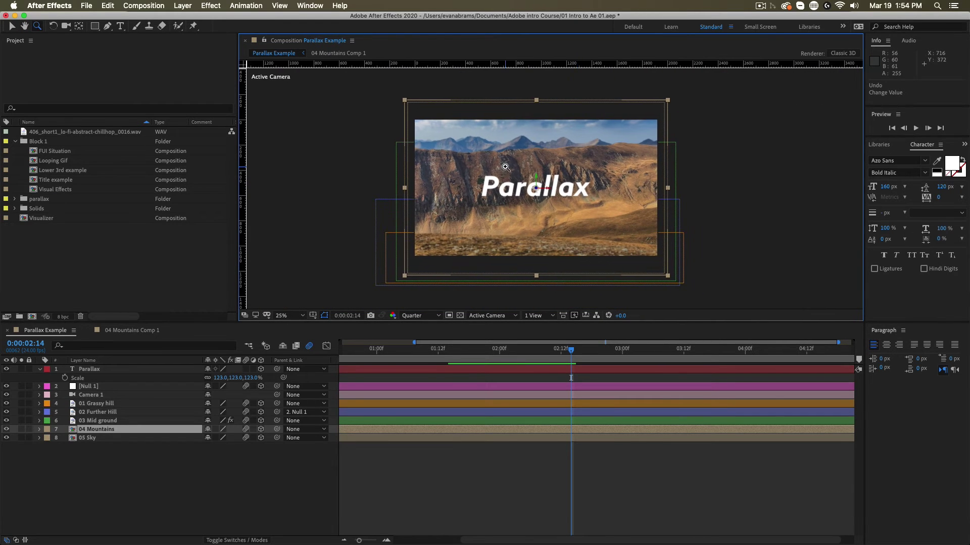
click(550, 185)
alt+click(549, 185)
click(548, 184)
alt+click(549, 185)
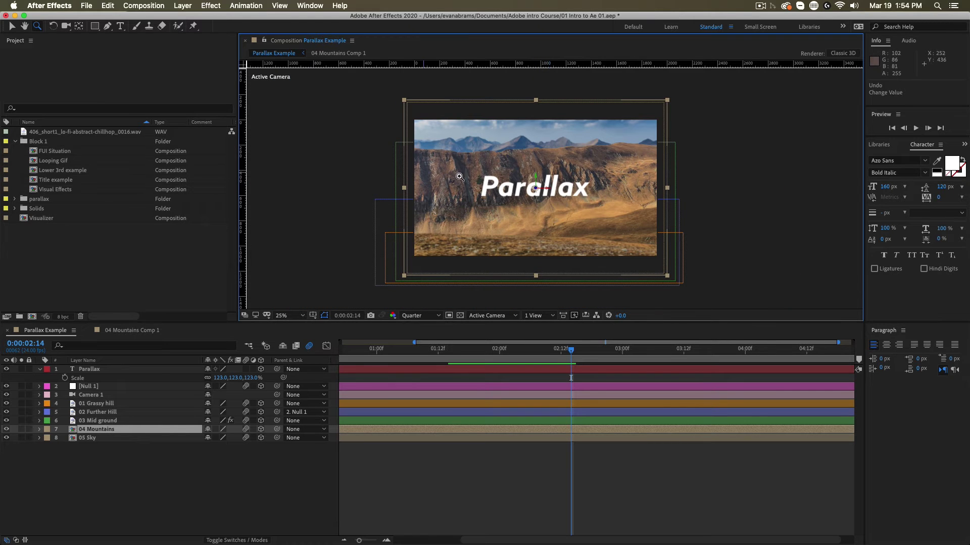
drag(483, 167, 437, 171)
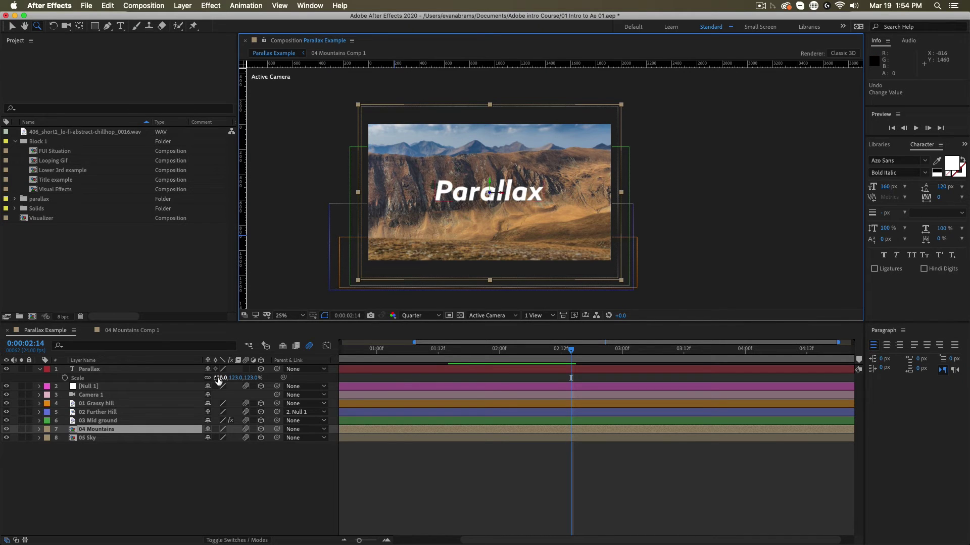
Select all eight layers with Ctrl+A to show their bounds, pan the view right, then deselect them
click(400, 431)
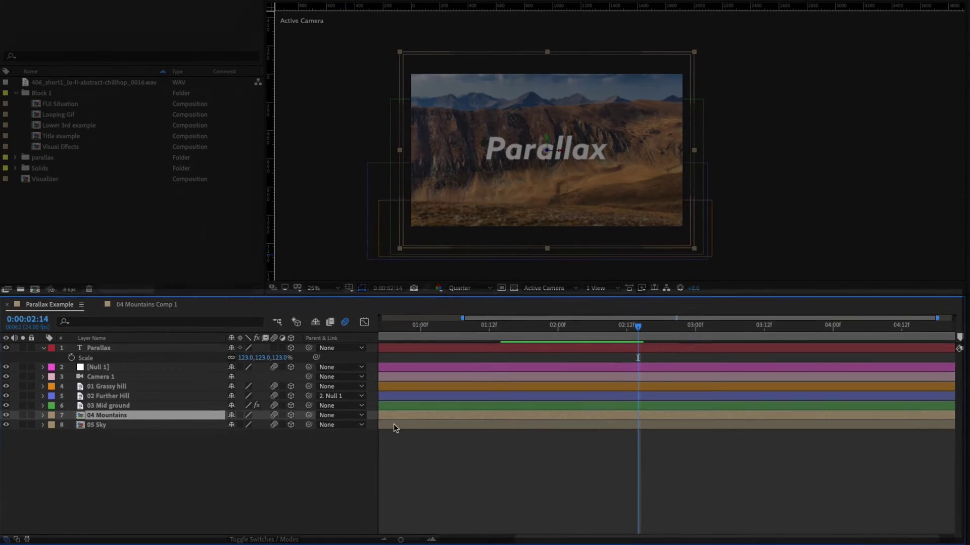
key(ctrl+a)
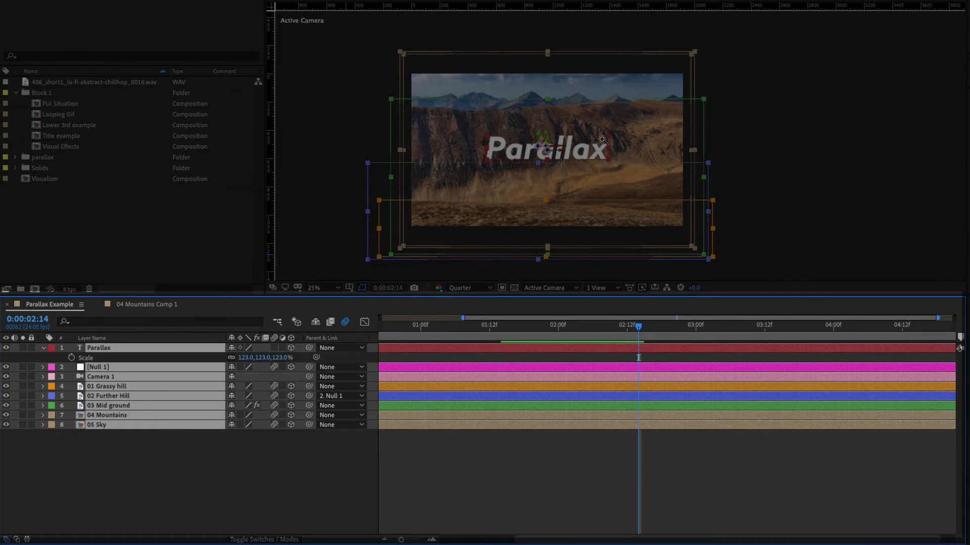
drag(564, 208, 590, 202)
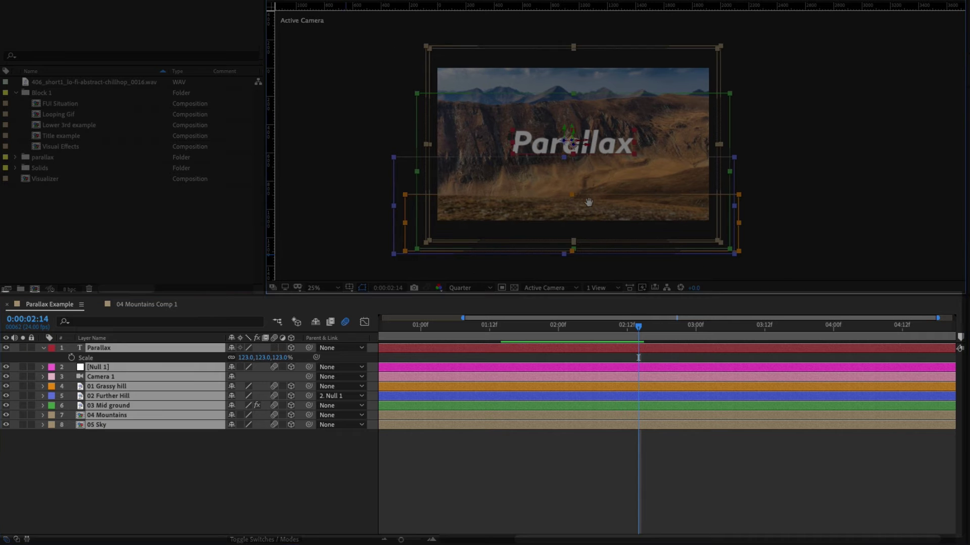
click(385, 444)
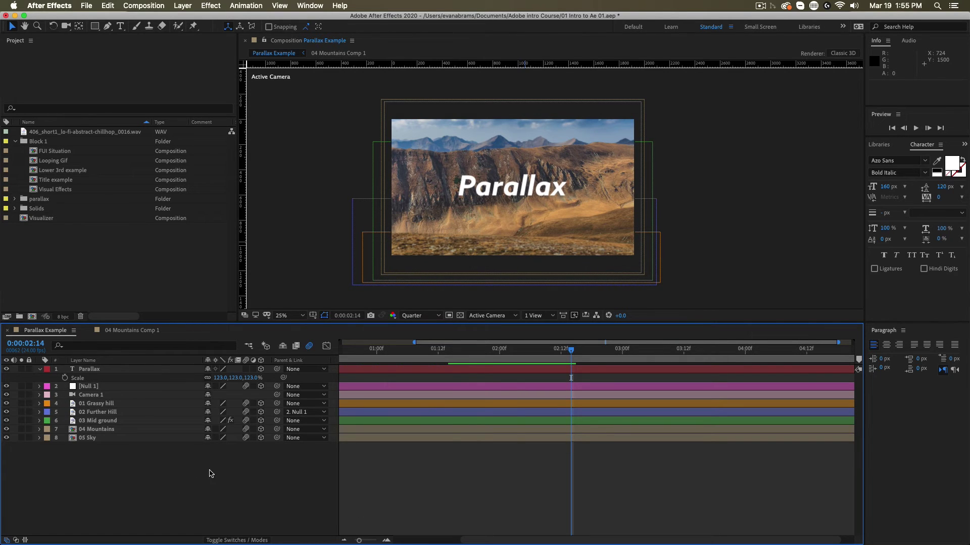
Pan the timeline with the Hand tool so it starts at 0:00f
key(h)
key(v)
key(h)
drag(398, 383, 636, 393)
key(v)
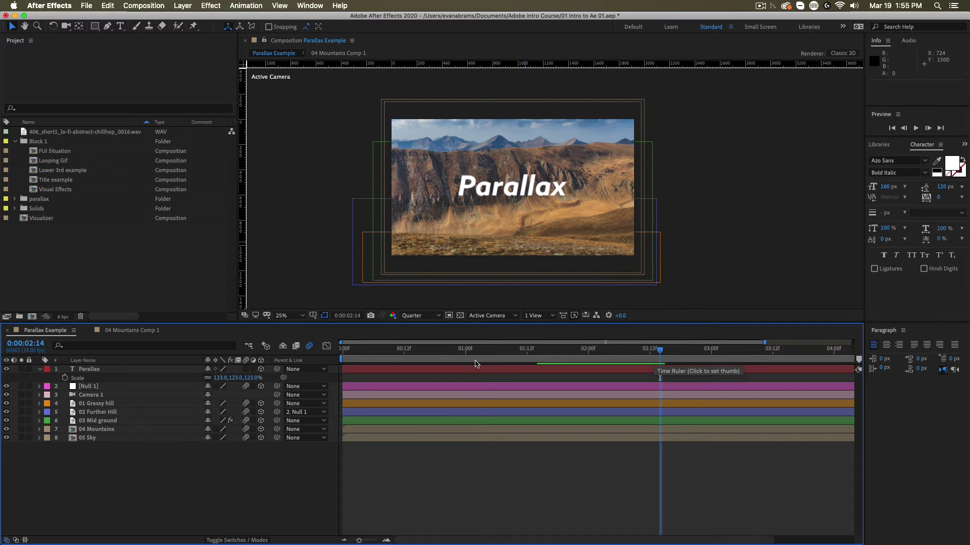
Scrub the current time through the animation to 0:00:02:02 and hide the Parallax layer's Scale row
drag(352, 357, 578, 363)
click(517, 348)
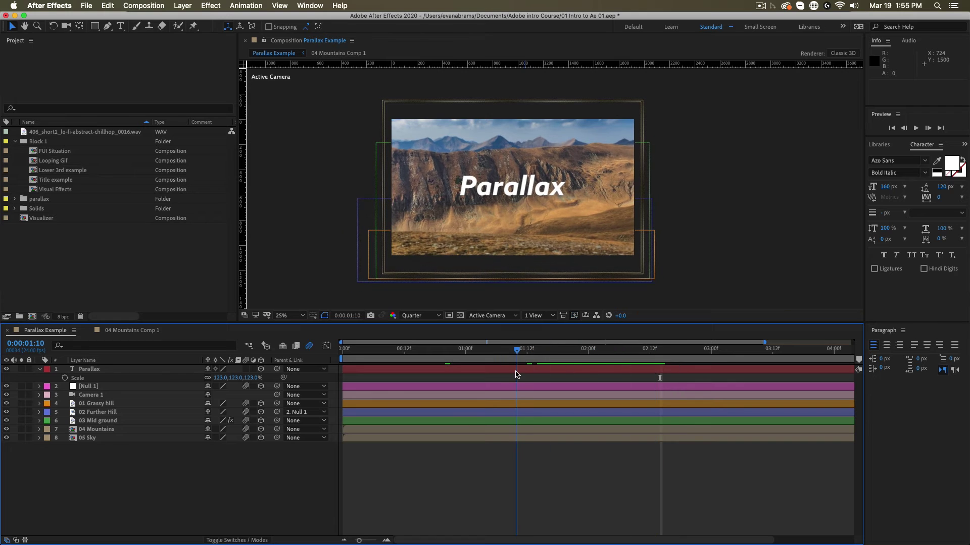
drag(514, 350, 602, 360)
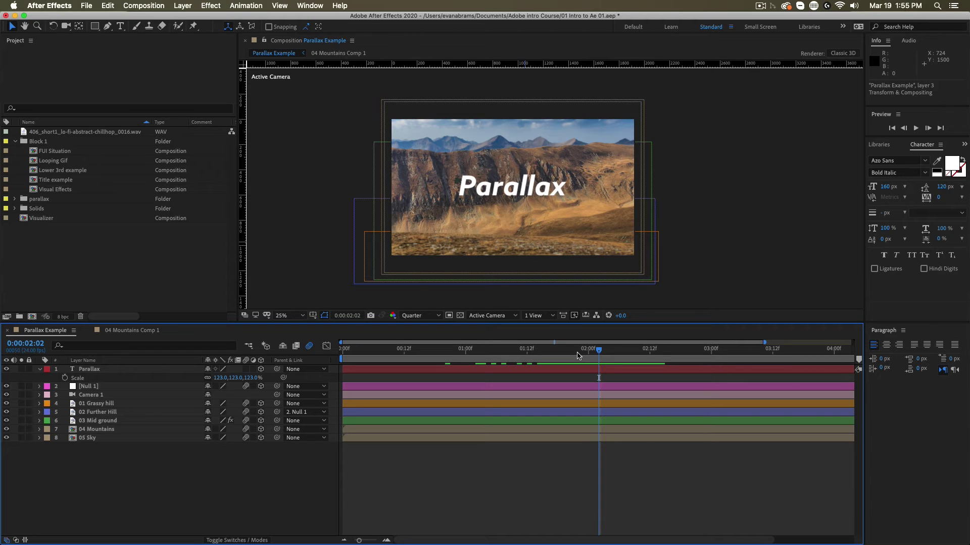
key(s)
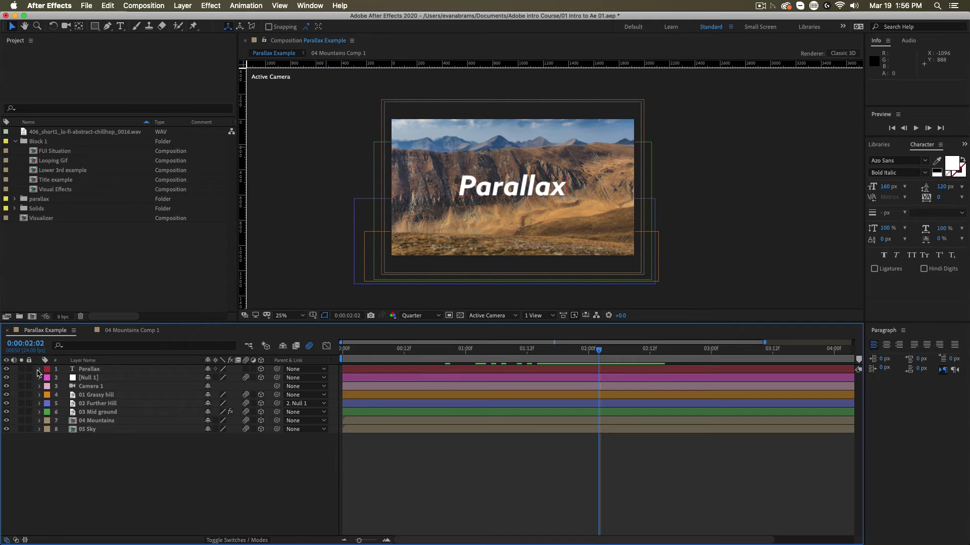
Expand the Parallax layer's property groups and fold the Transform group closed
click(40, 369)
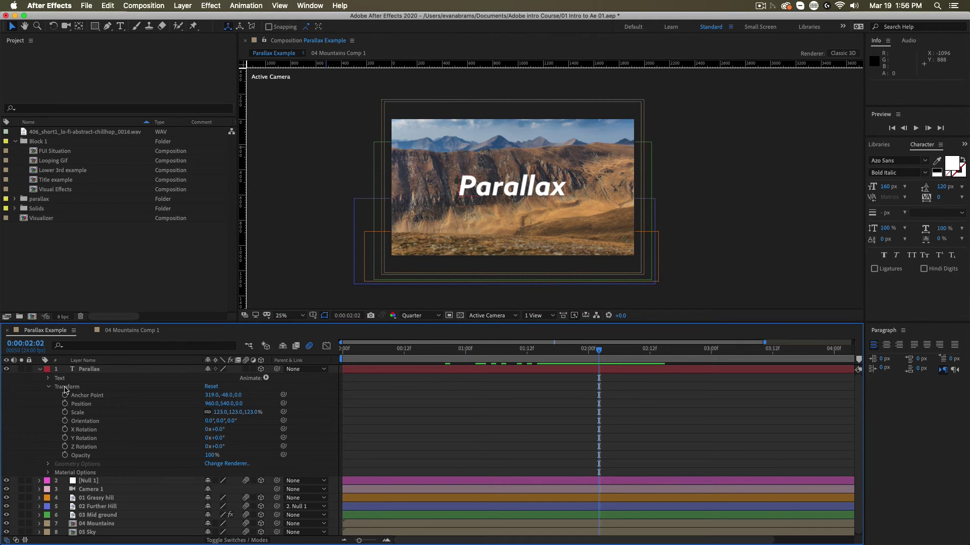
click(49, 387)
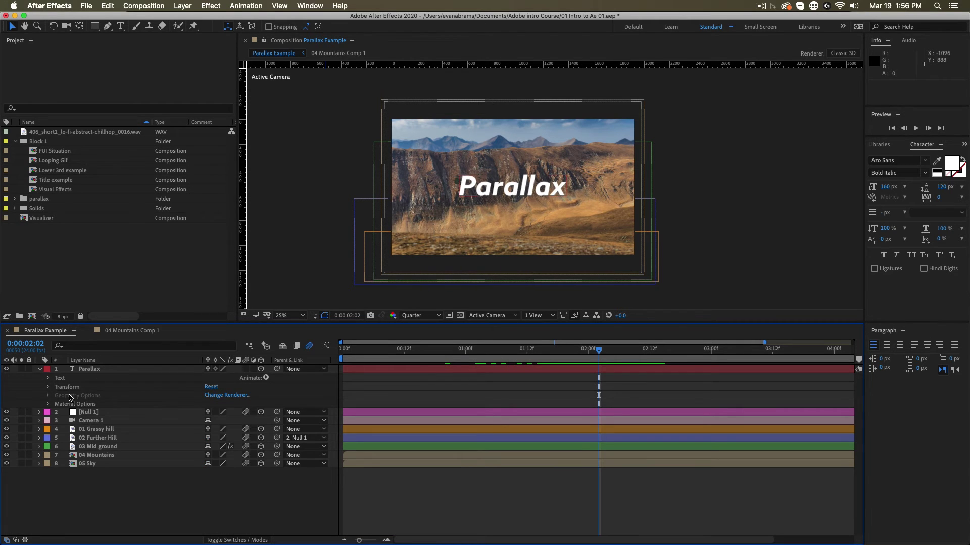
click(310, 249)
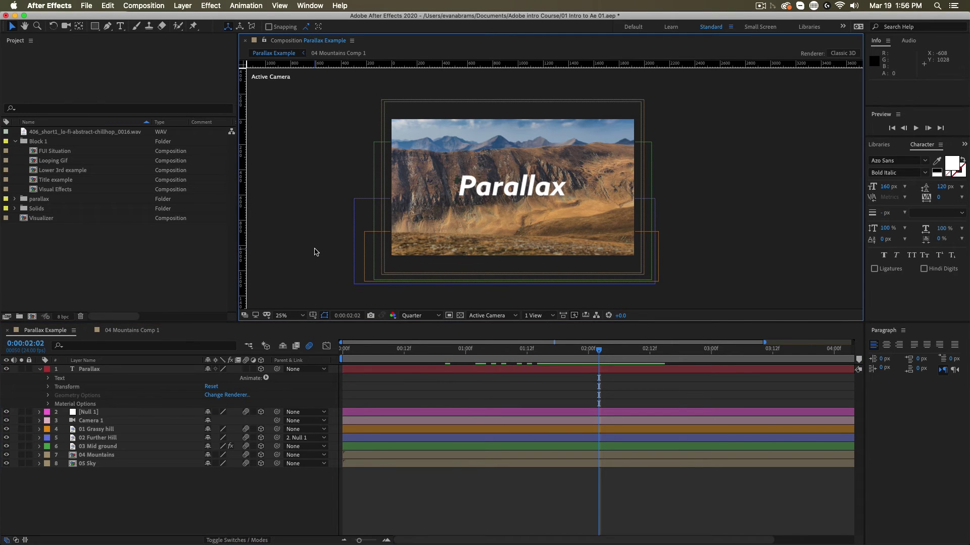